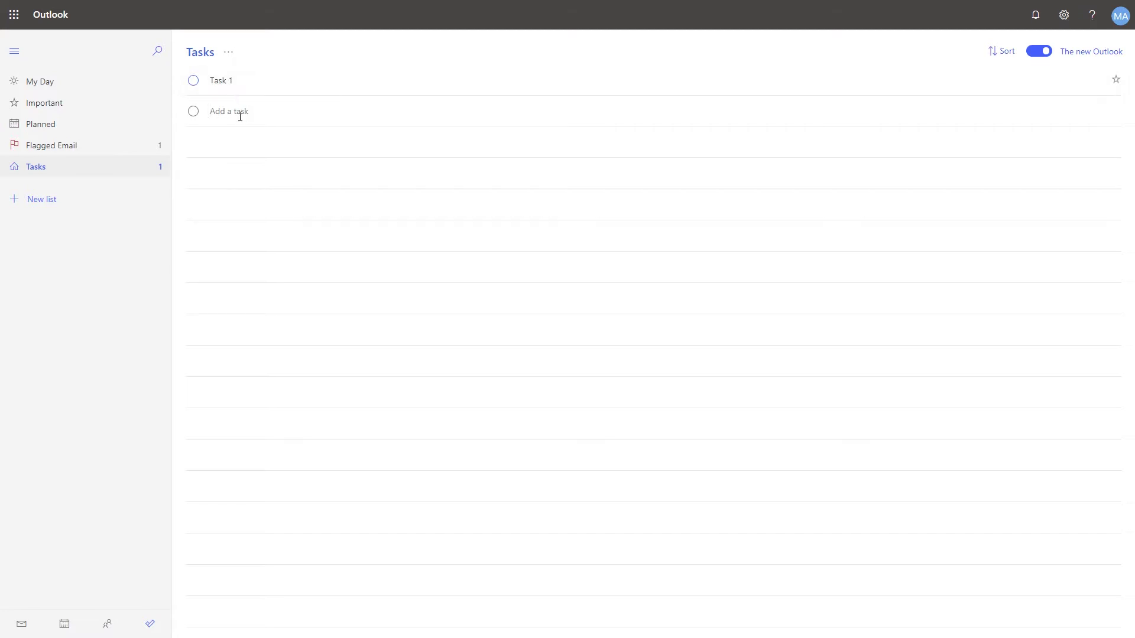
# Step: View the flagged email tasks and switch to the mailbox
pyautogui.click(61, 146)
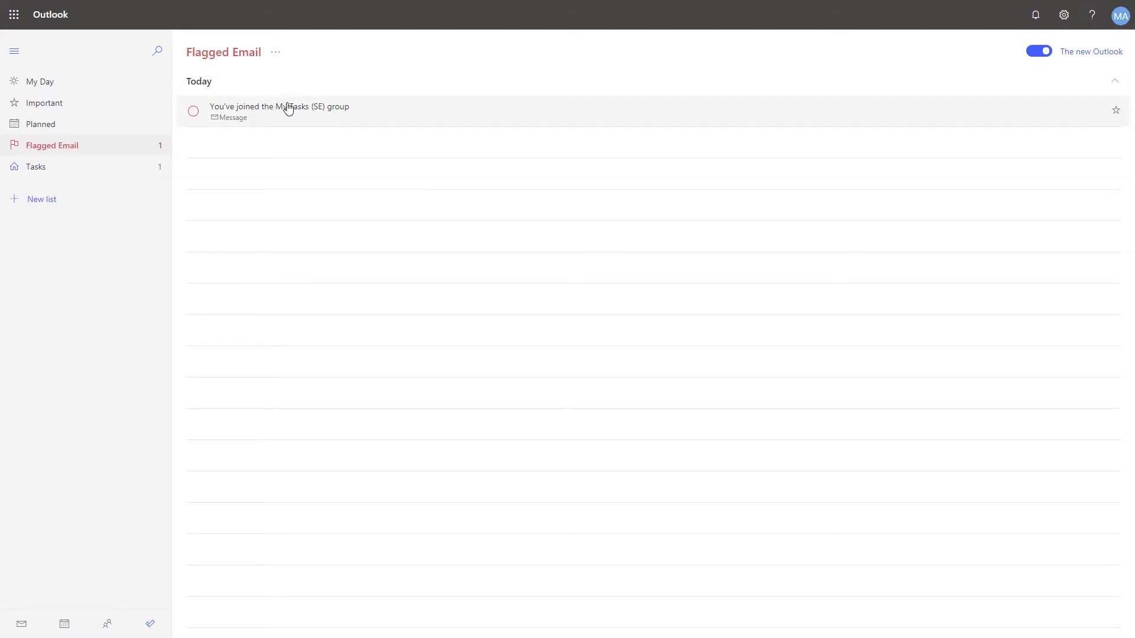
pyautogui.click(25, 624)
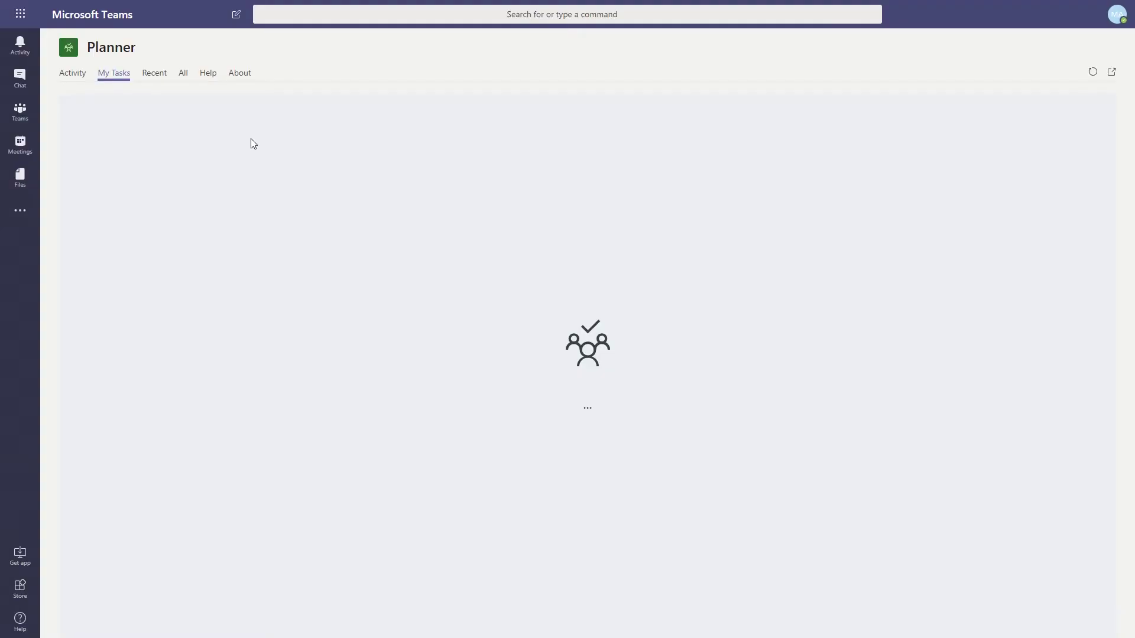
# Step: Look over the chats, activity feed and Sales team's General channel, including the apps available as channel tabs
pyautogui.click(10, 73)
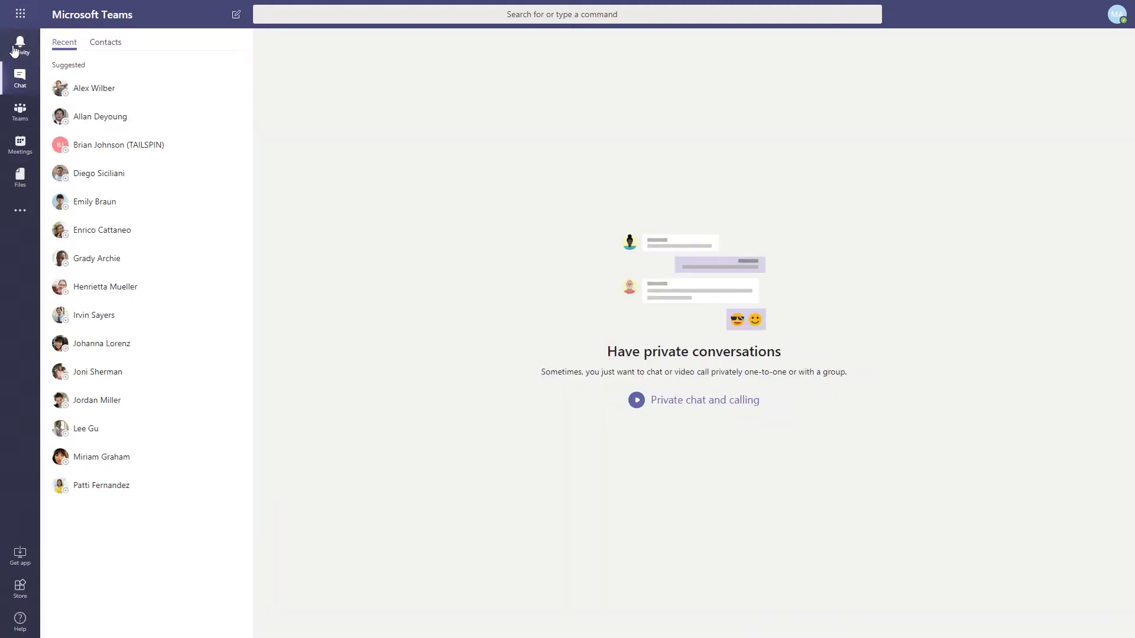
pyautogui.click(14, 51)
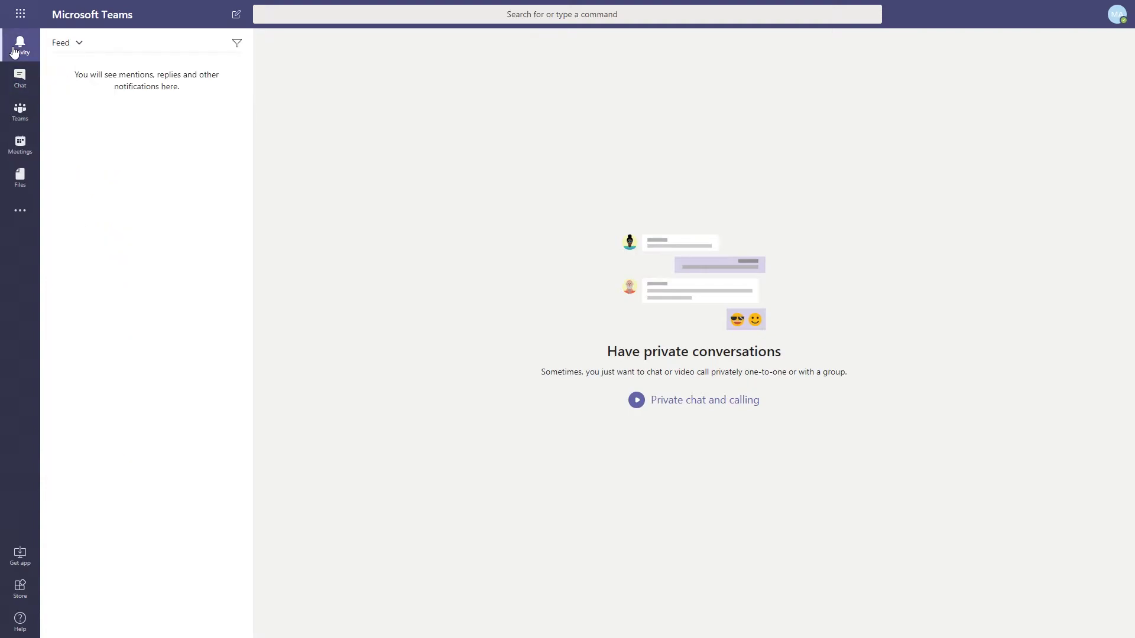
pyautogui.click(24, 117)
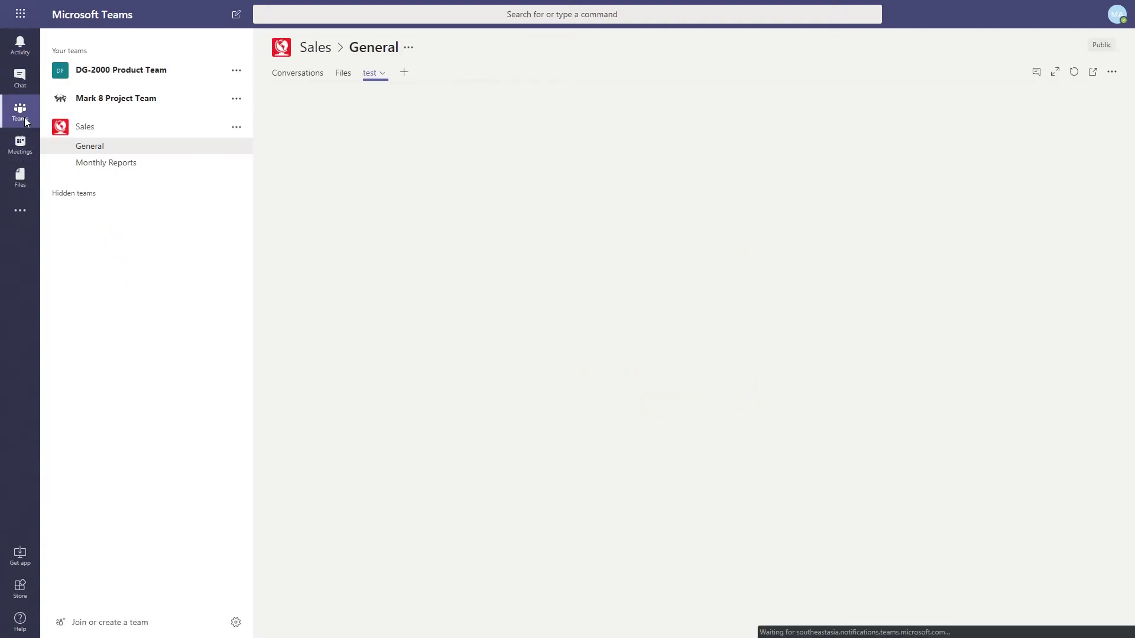
pyautogui.click(404, 72)
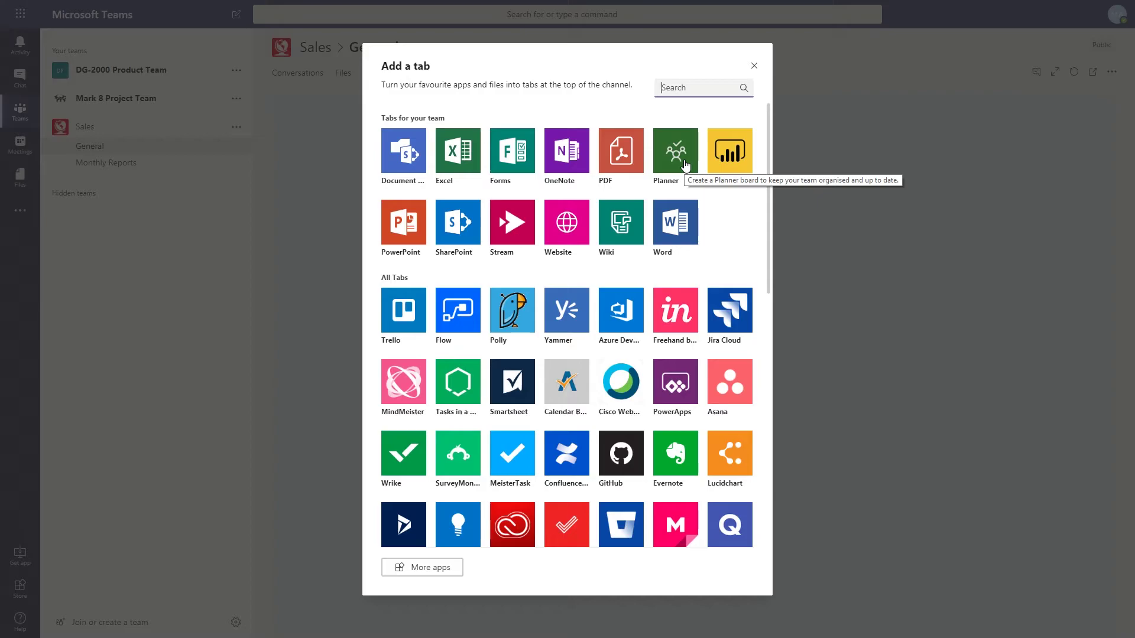
pyautogui.click(753, 65)
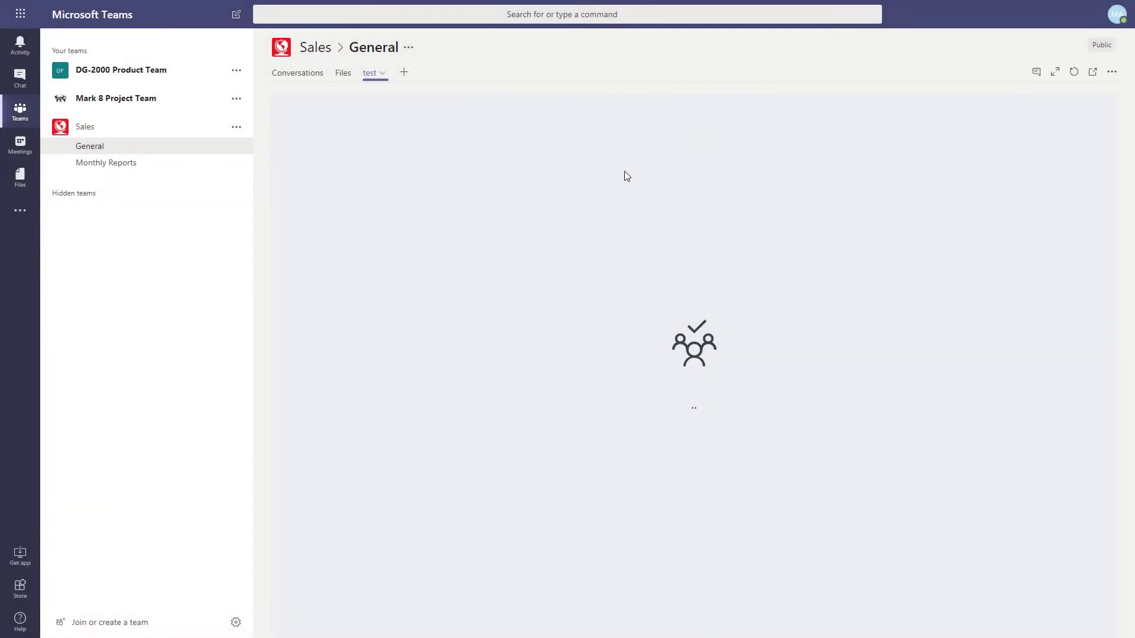
# Step: Switch to the Test Plan board in Planner
pyautogui.hotkey('alt', 'Tab')
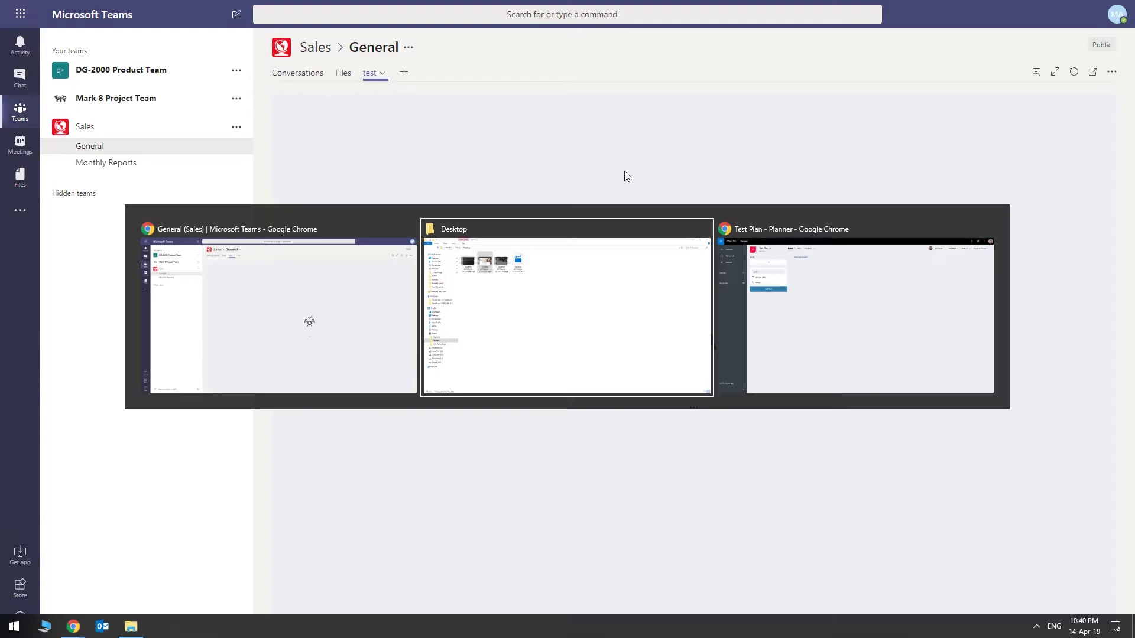
pyautogui.hotkey('alt', 'Tab')
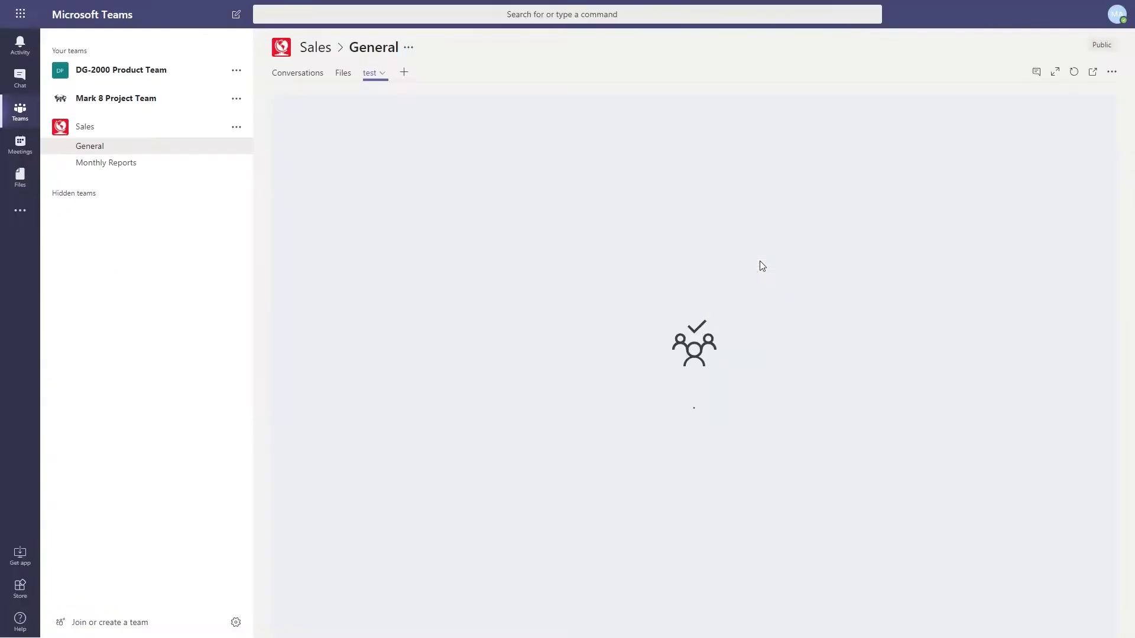
pyautogui.hotkey('alt', 'Tab')
pyautogui.hotkey('alt', 'Tab')
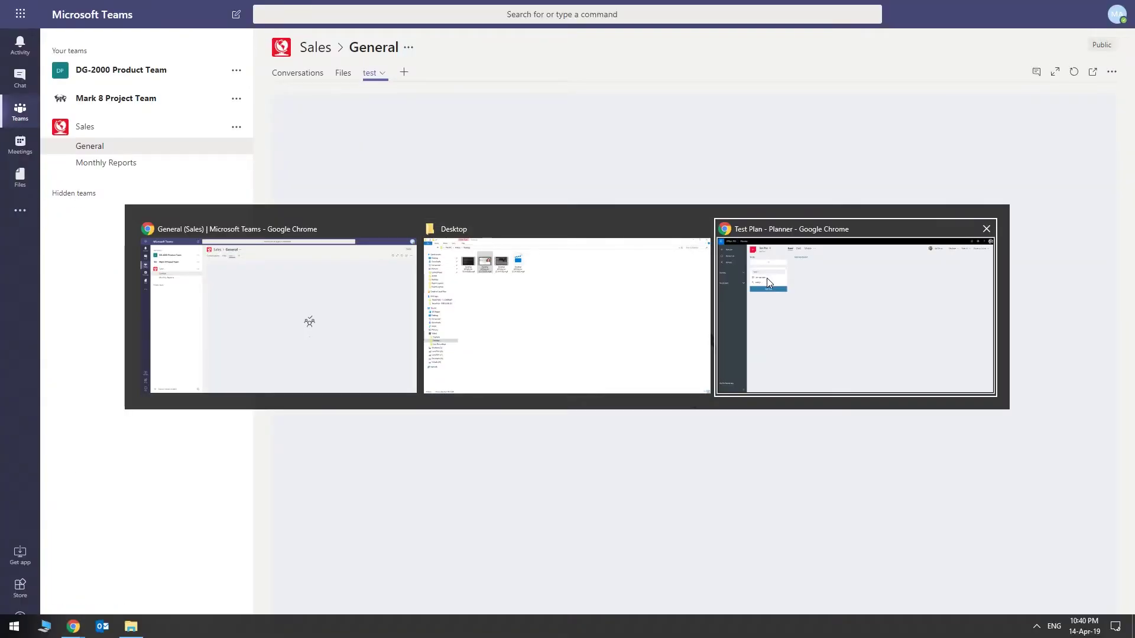
pyautogui.hotkey('alt', 'Tab')
pyautogui.hotkey('alt', 'Tab')
pyautogui.hotkey('alt', 'Tab')
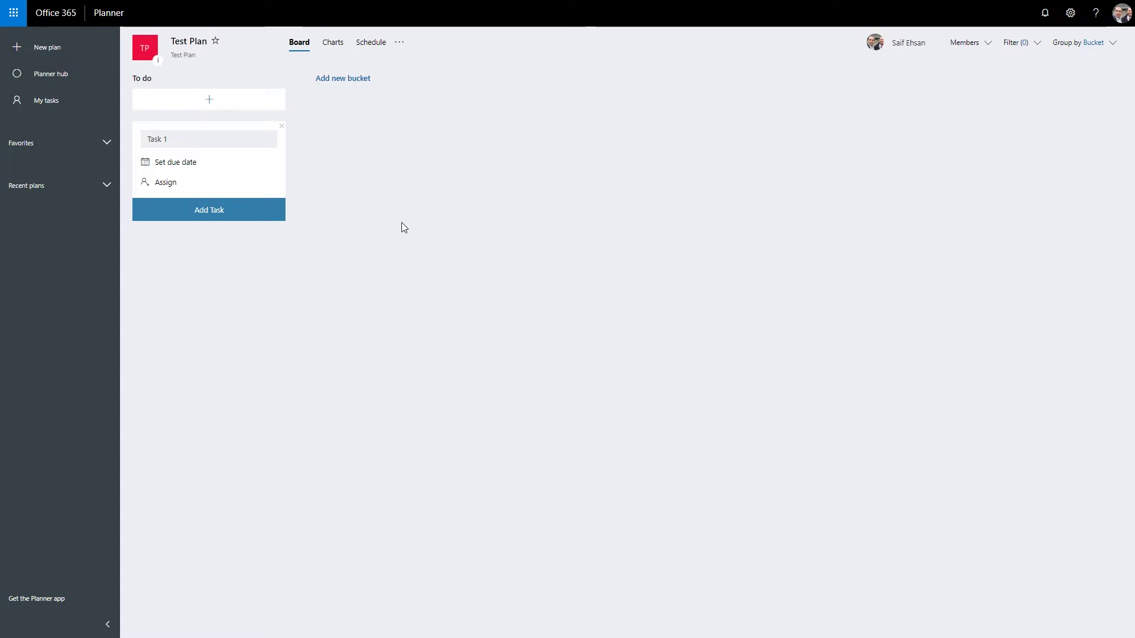
# Step: Add three new buckets named Planning, Executing and Monitoring to the Test Plan board
pyautogui.click(341, 83)
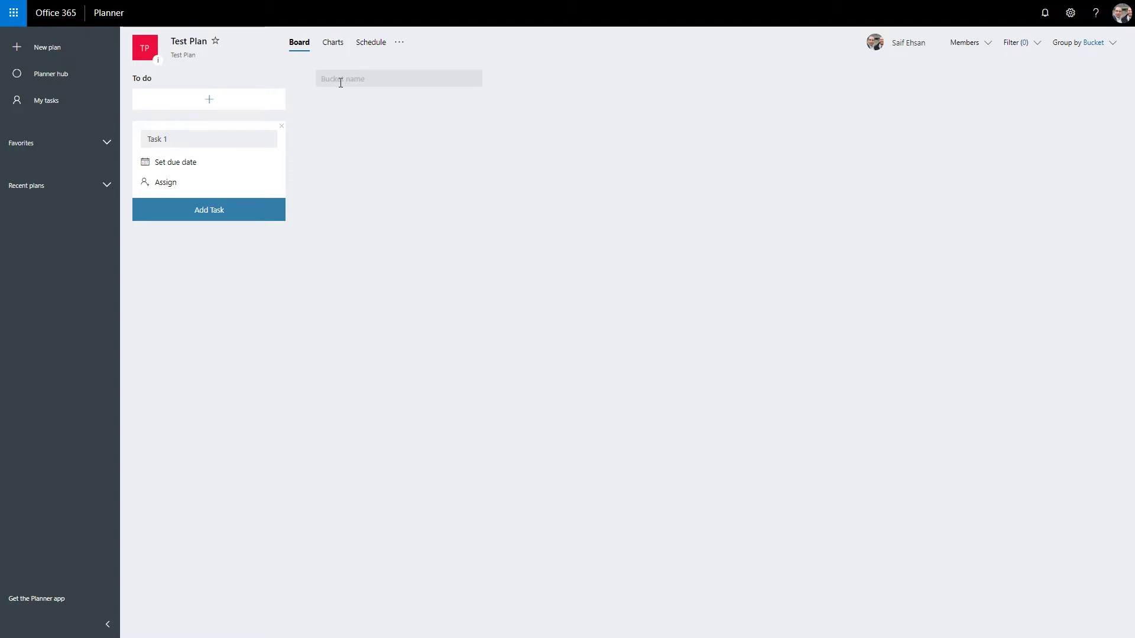
pyautogui.write('Planning')
pyautogui.press('Return')
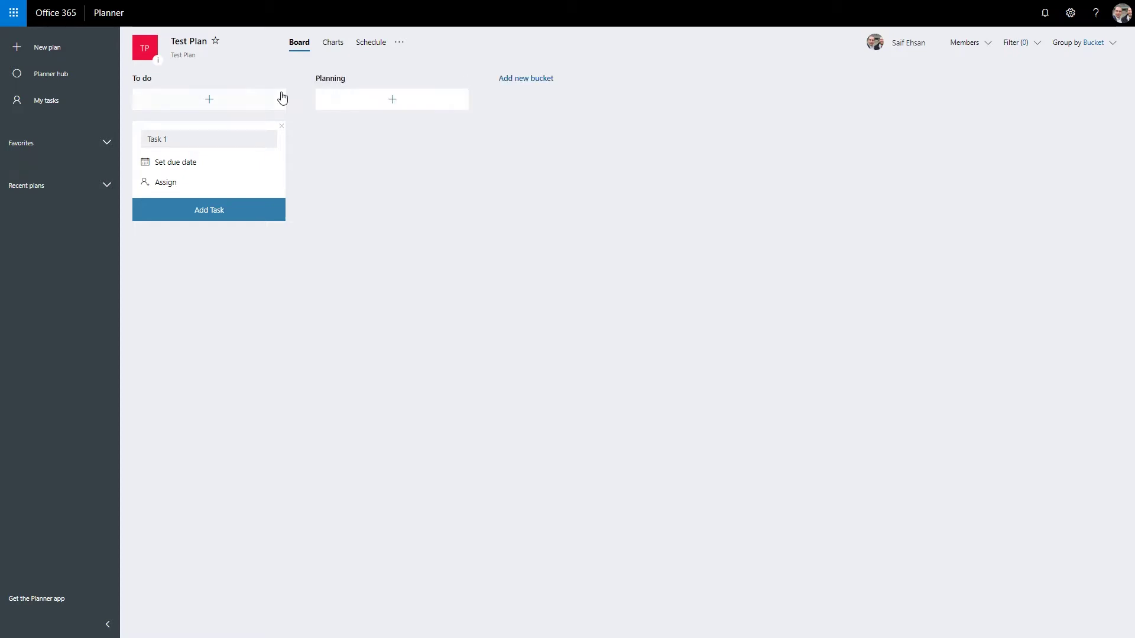
pyautogui.click(502, 78)
pyautogui.write('Executing')
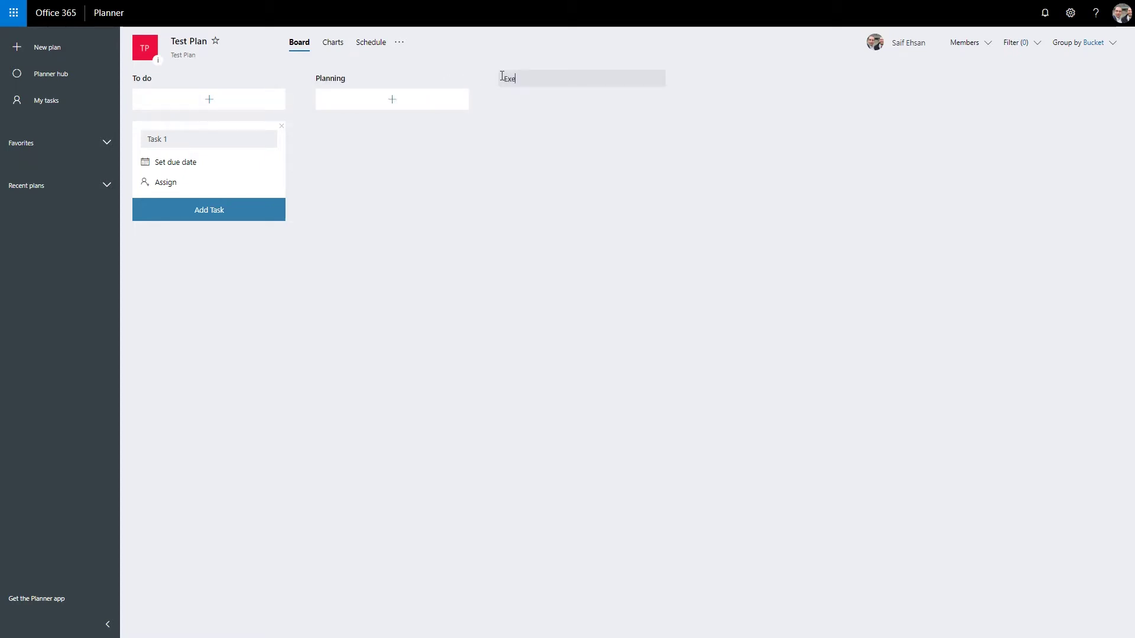
pyautogui.press('Return')
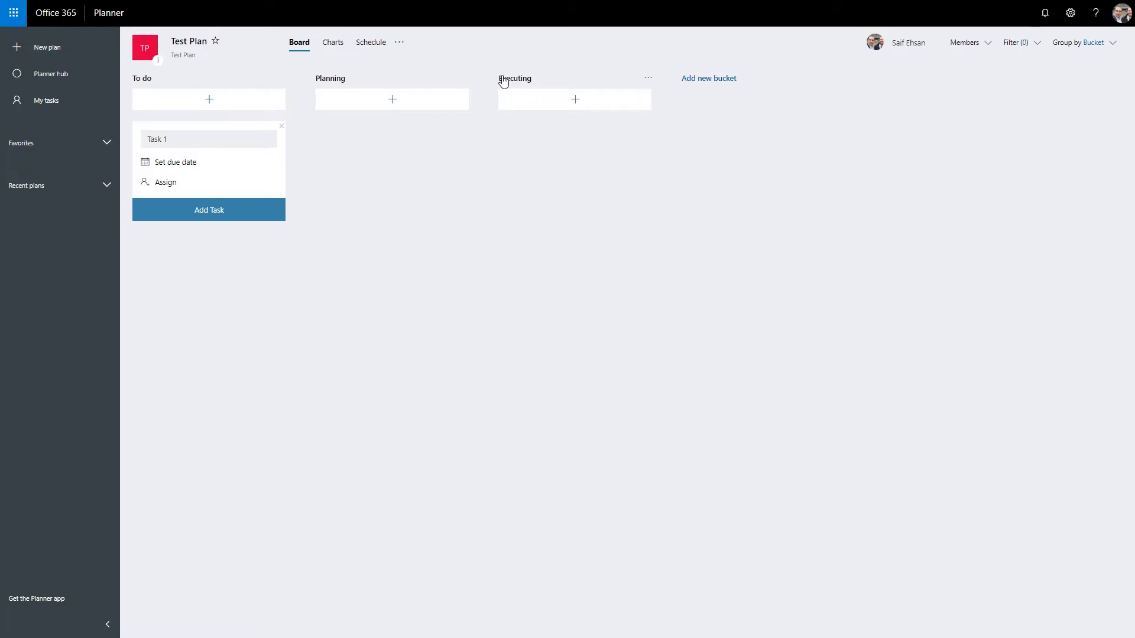
pyautogui.click(699, 76)
pyautogui.write('Monitoring')
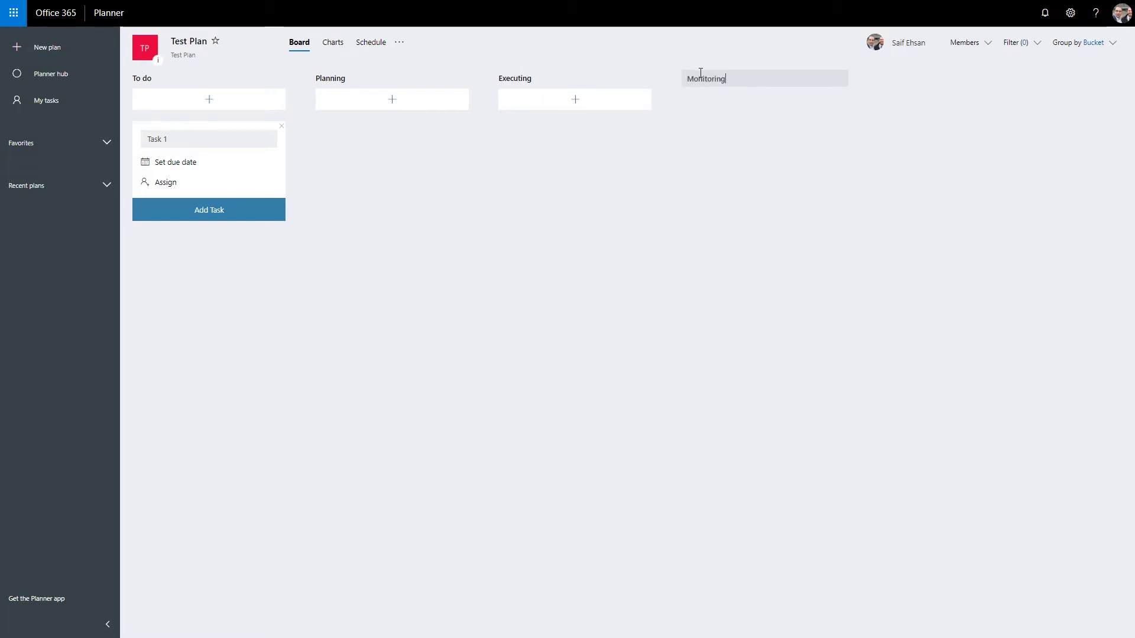
pyautogui.press('Return')
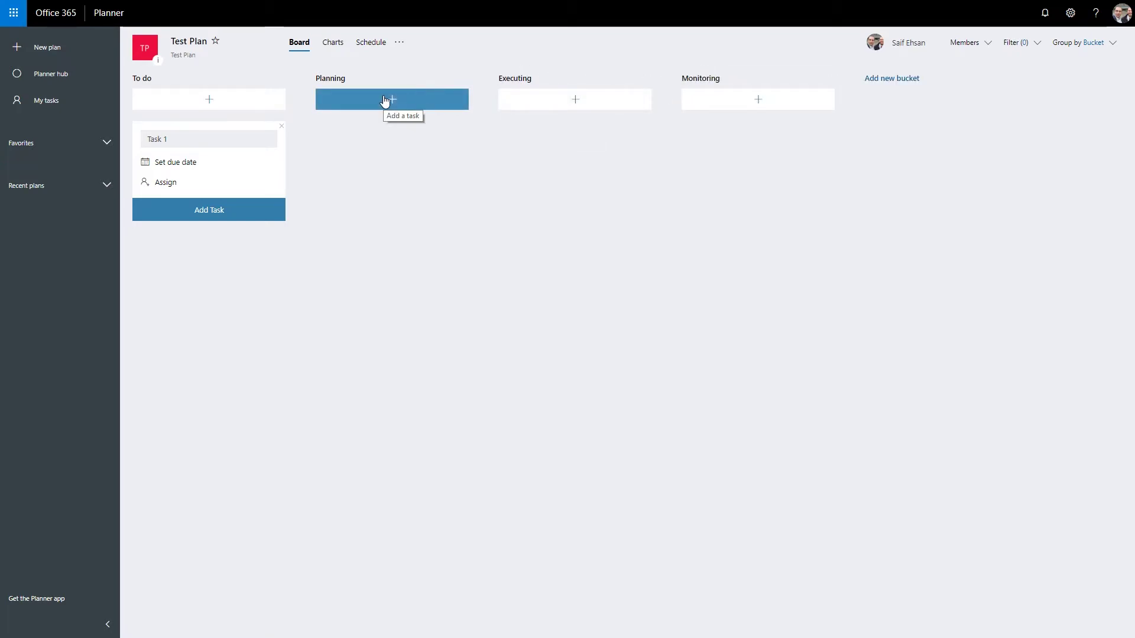
# Step: Assign the new Task 1 in the To do bucket to the suggested plan member and add the task
pyautogui.click(170, 184)
pyautogui.click(168, 250)
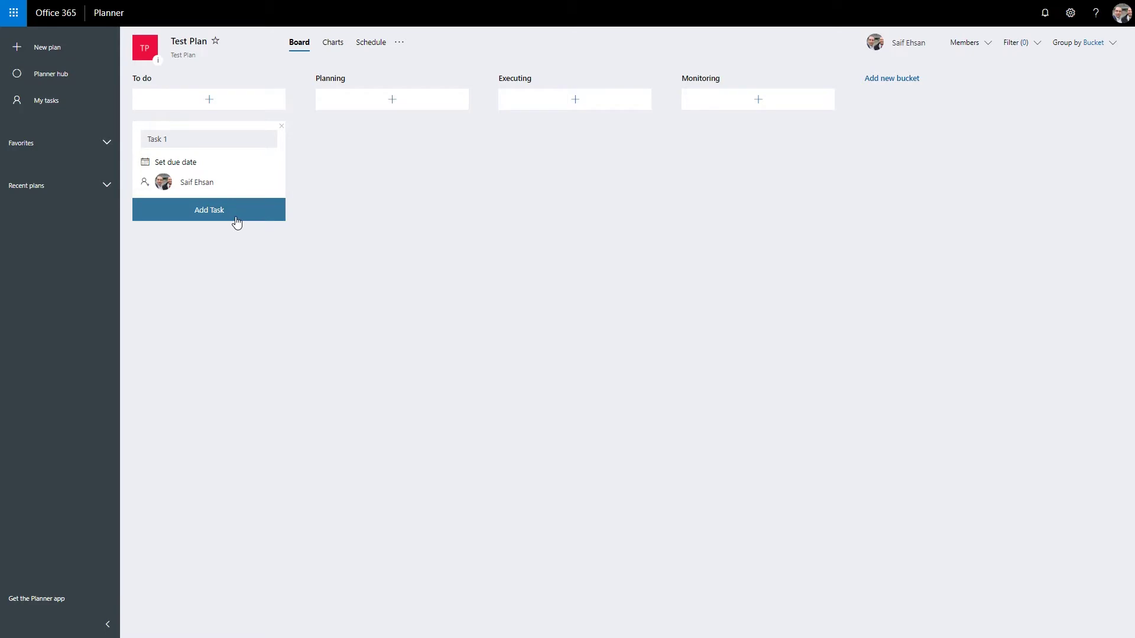
pyautogui.click(236, 221)
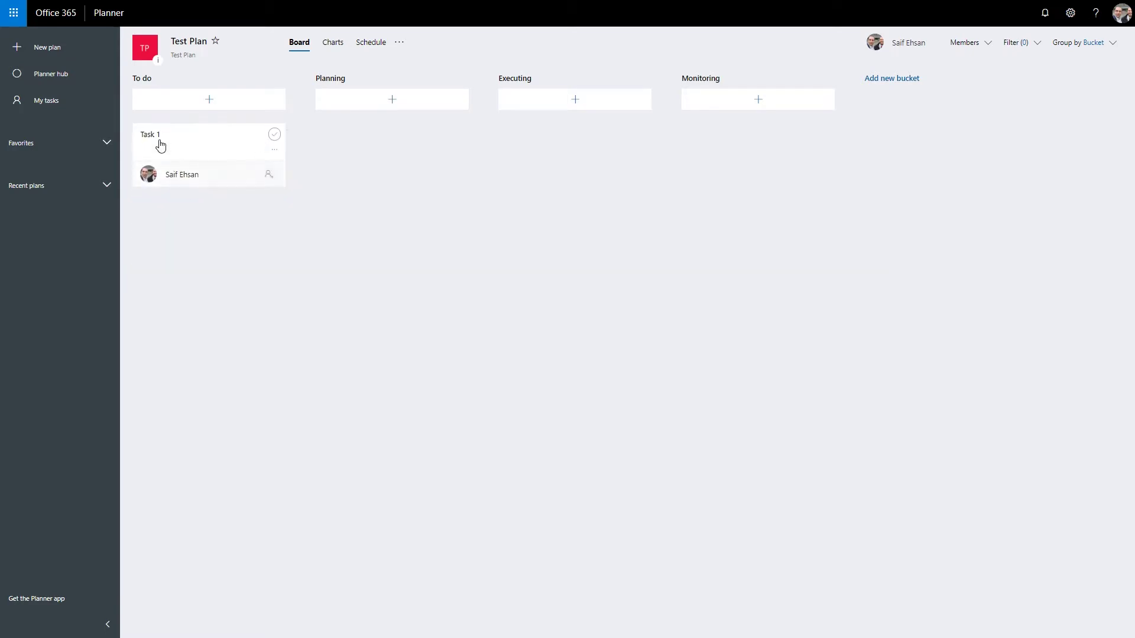
# Step: Open Task 1's details and set its due date to 04/21/2019
pyautogui.click(160, 142)
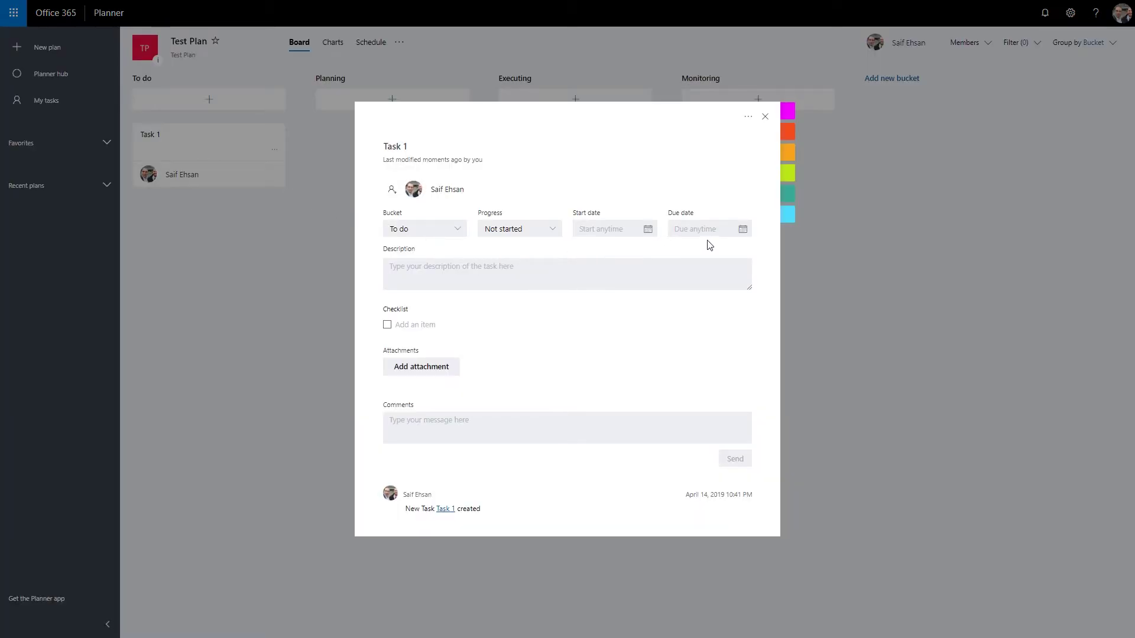
pyautogui.click(742, 229)
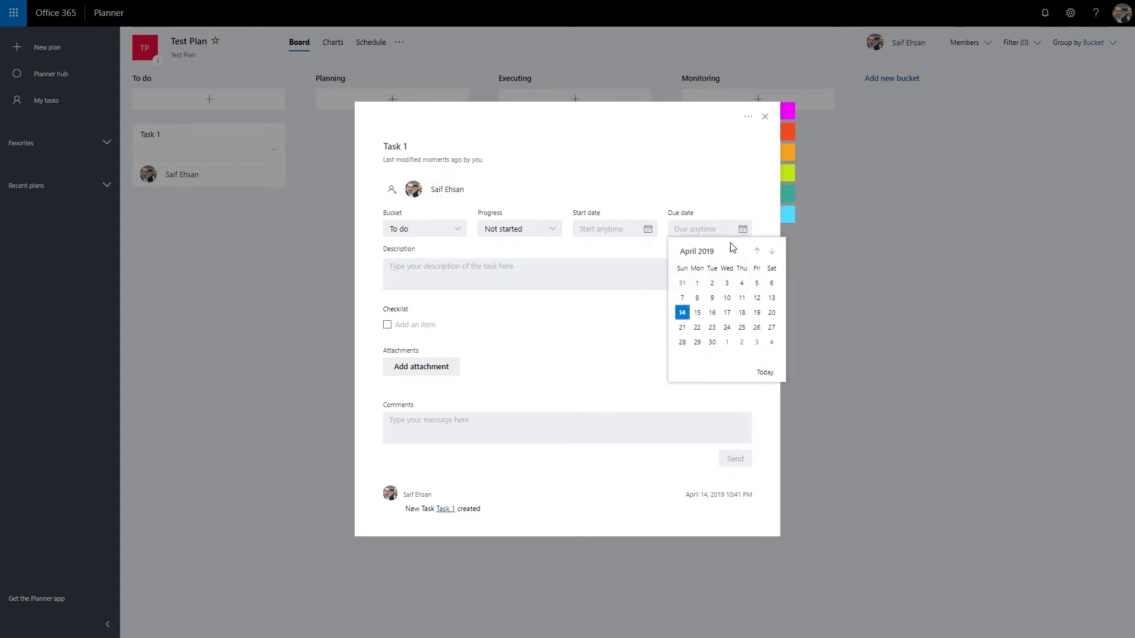
pyautogui.click(682, 326)
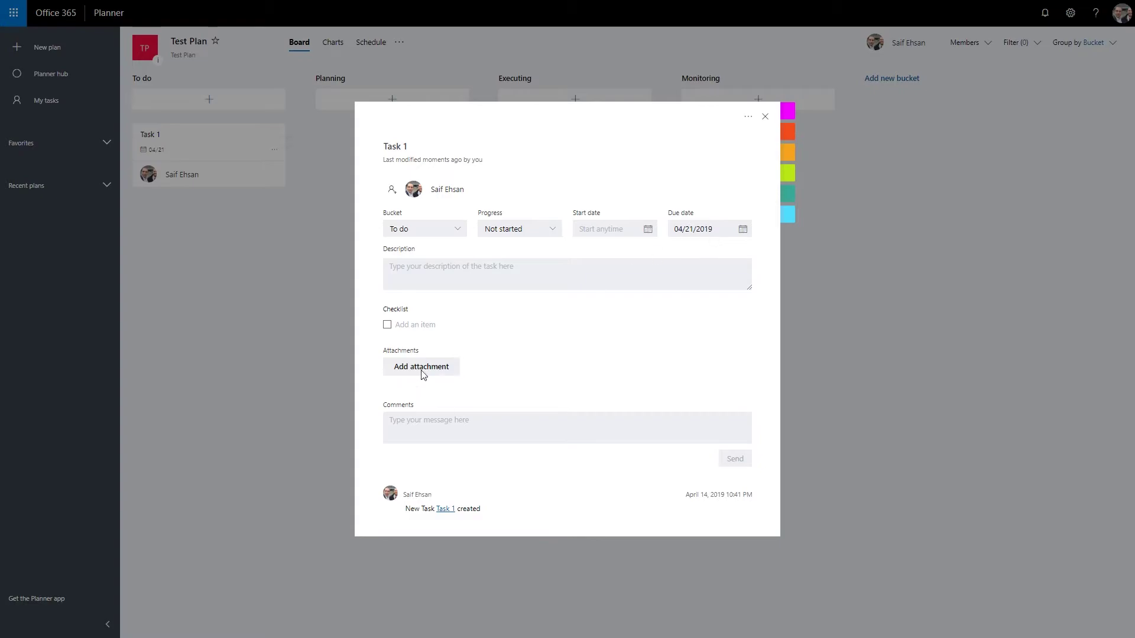
# Step: Examine Task 1's checklist field and attachment options, including the SharePoint document picker, without attaching anything
pyautogui.click(427, 327)
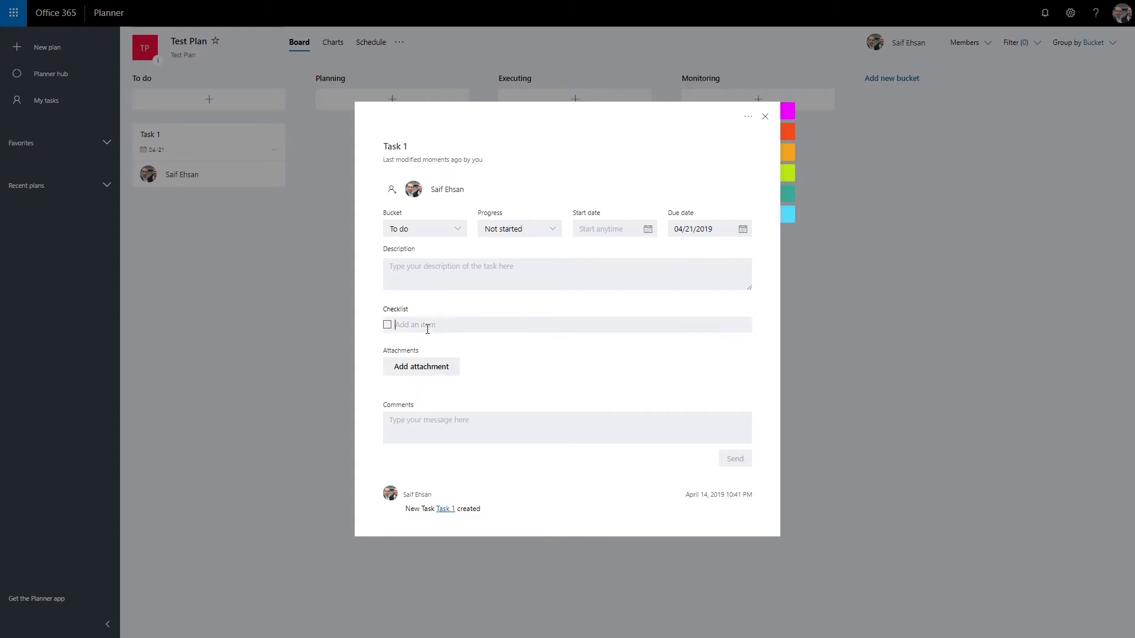
pyautogui.click(421, 369)
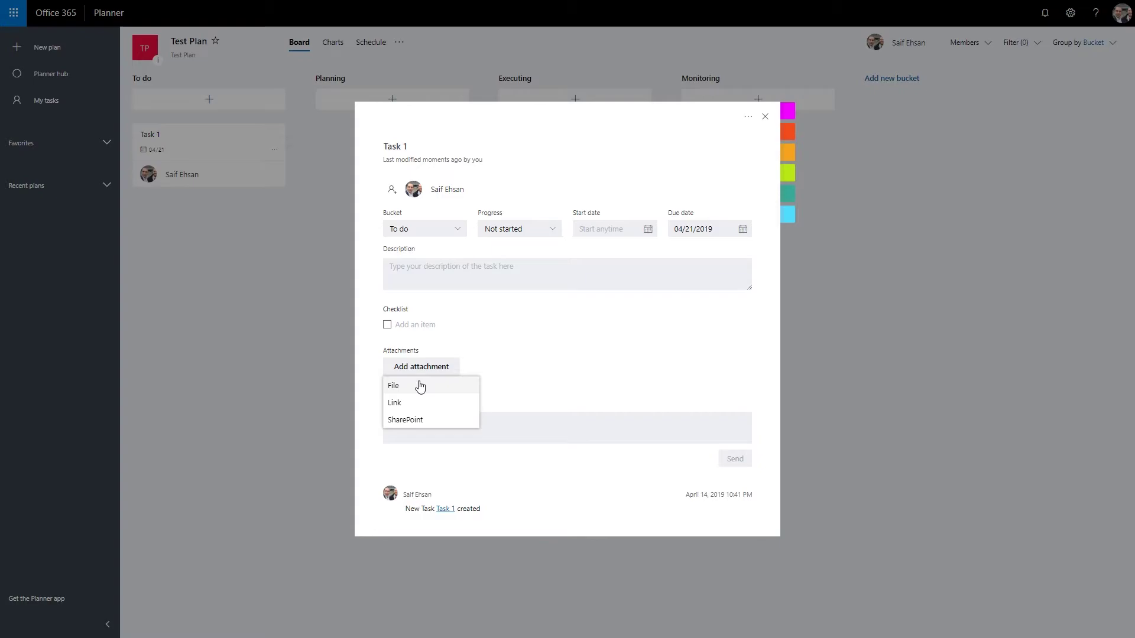
pyautogui.click(406, 420)
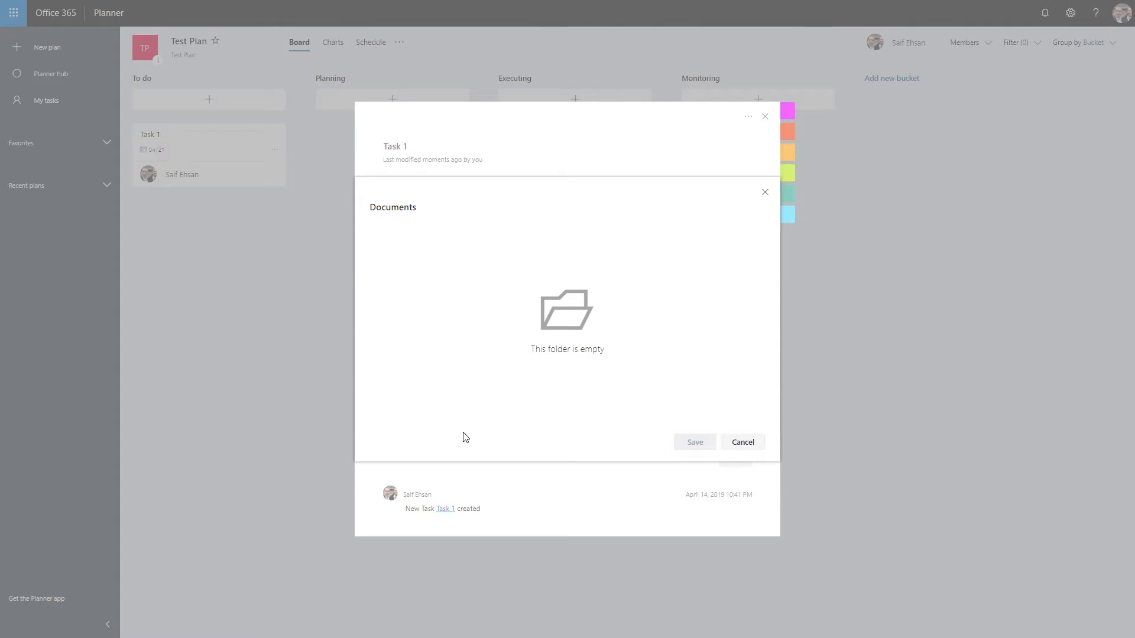
pyautogui.click(746, 442)
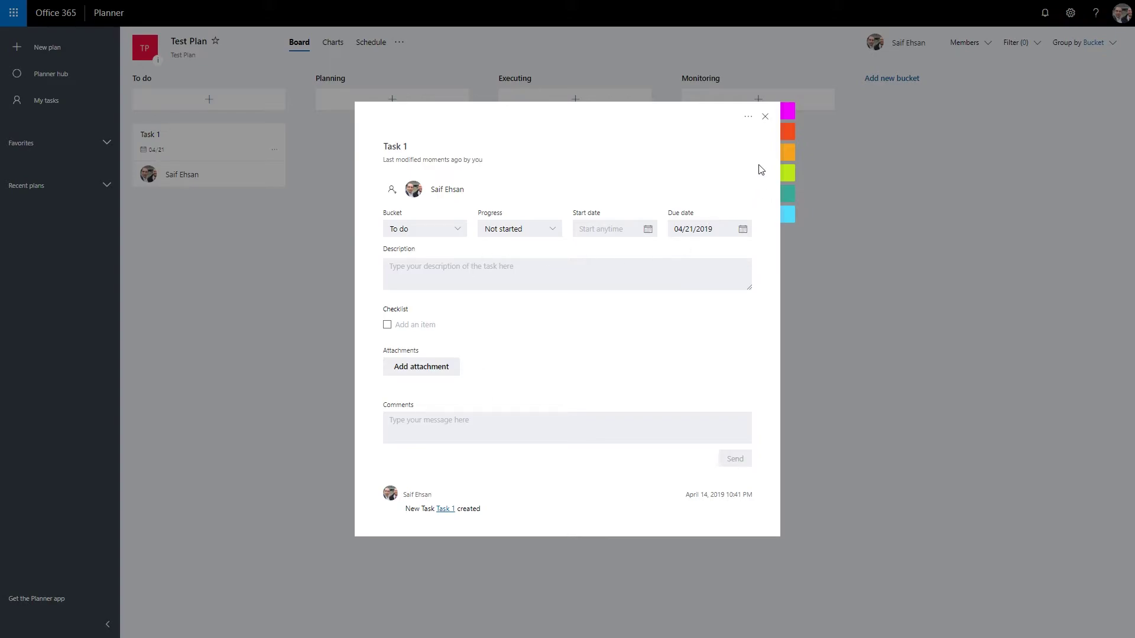
# Step: View the colour labels available for Task 1 and close the task details
pyautogui.moveTo(789, 172)
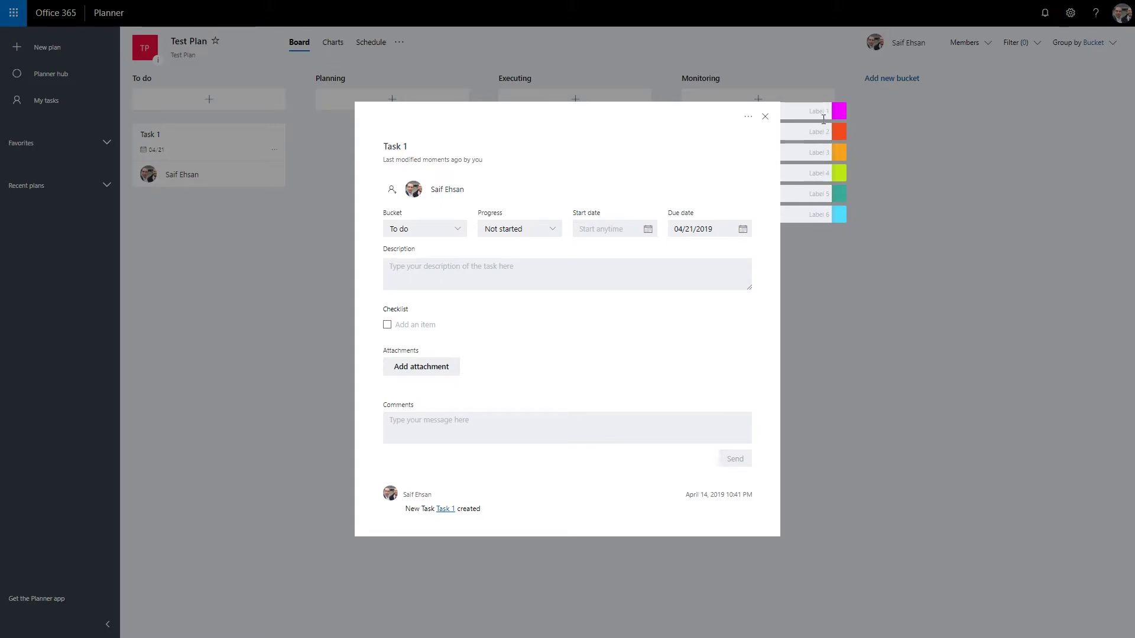
pyautogui.click(823, 115)
pyautogui.click(975, 109)
# Step: Review the board's grouping options, the plan's charts and schedule views, and its additional commands
pyautogui.click(1077, 51)
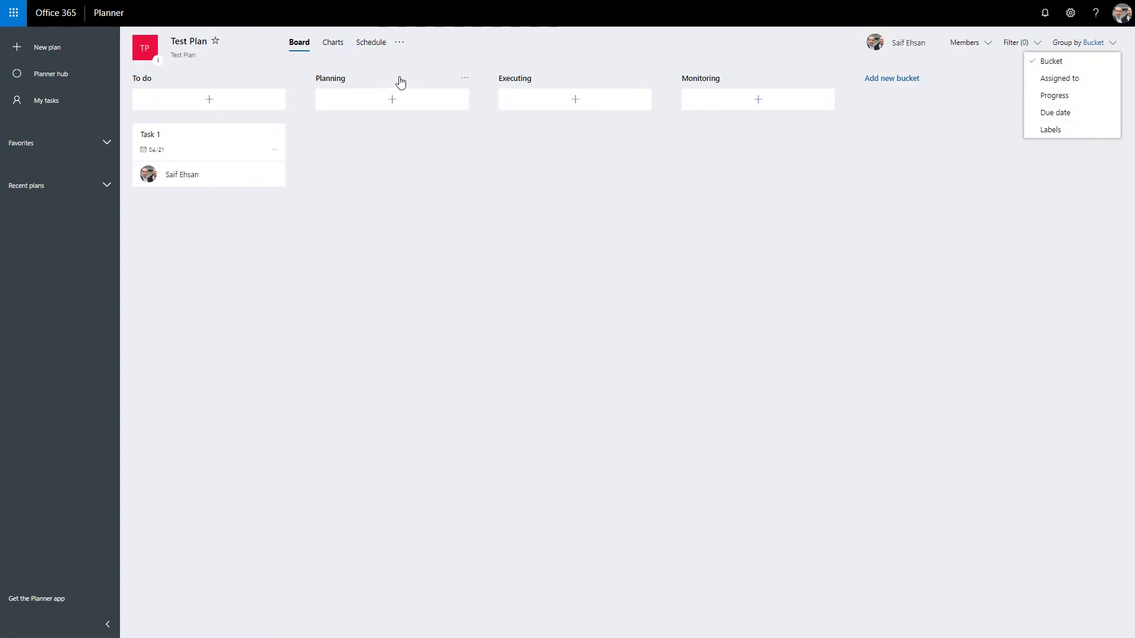
pyautogui.click(329, 47)
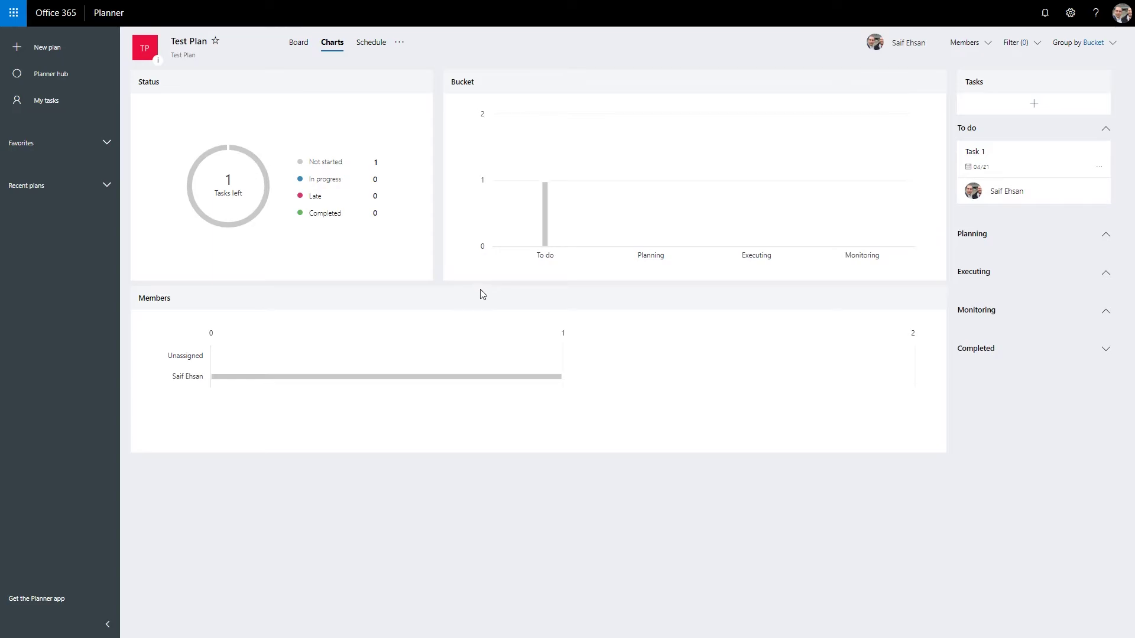
pyautogui.click(375, 46)
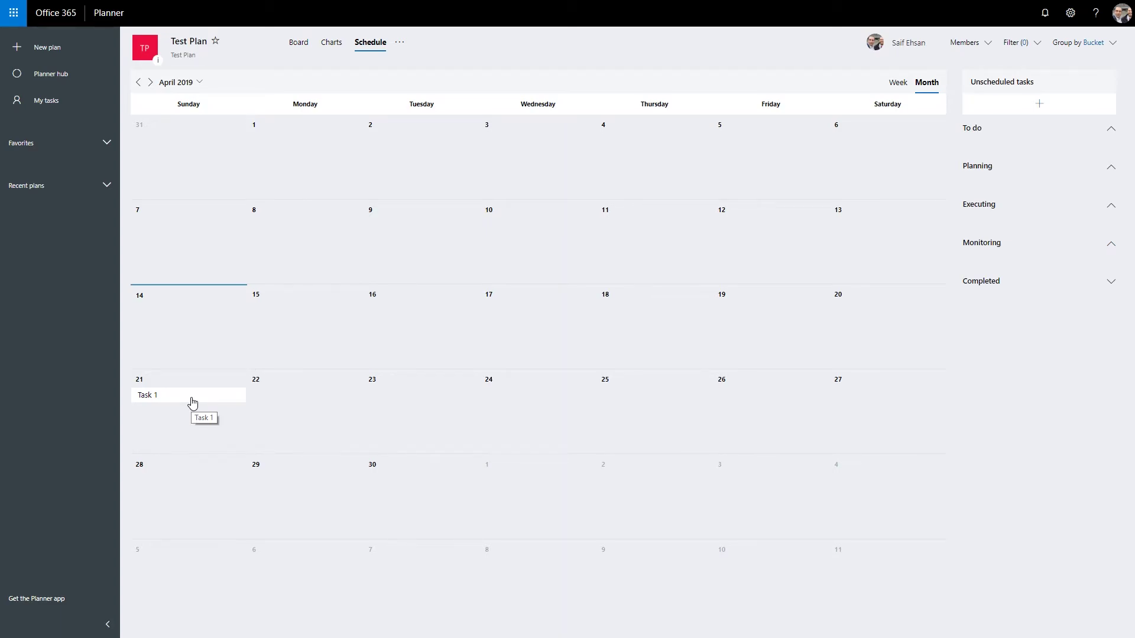
pyautogui.click(401, 43)
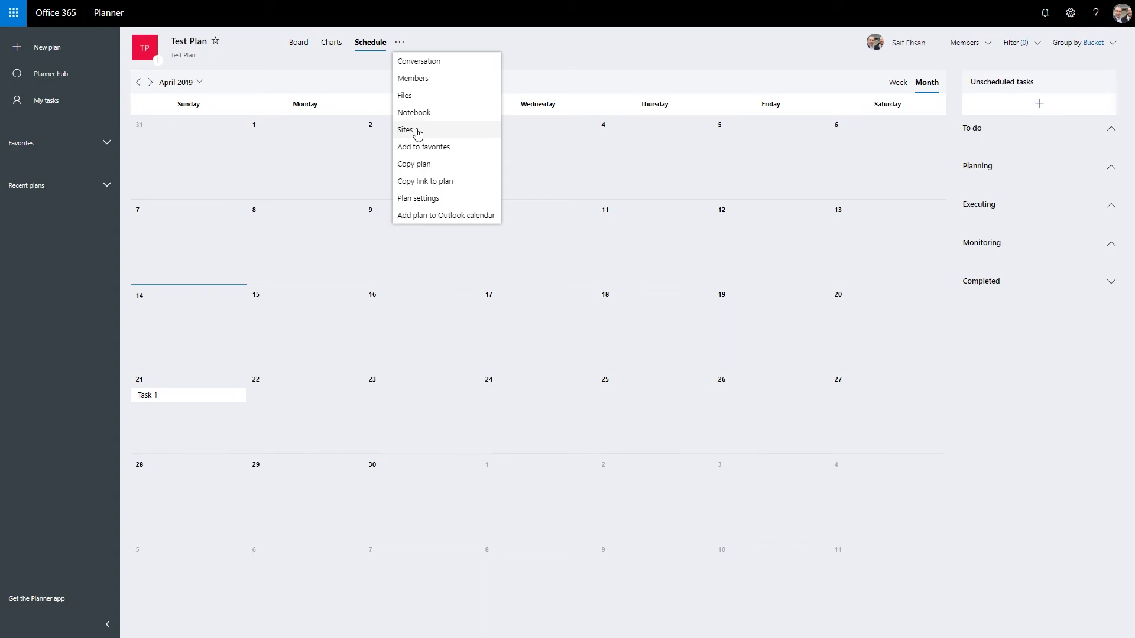
# Step: Switch to Microsoft Teams and add an Excel tab showing P and L Summary.xlsx to the Sales team's General channel
pyautogui.hotkey('alt', 'Tab')
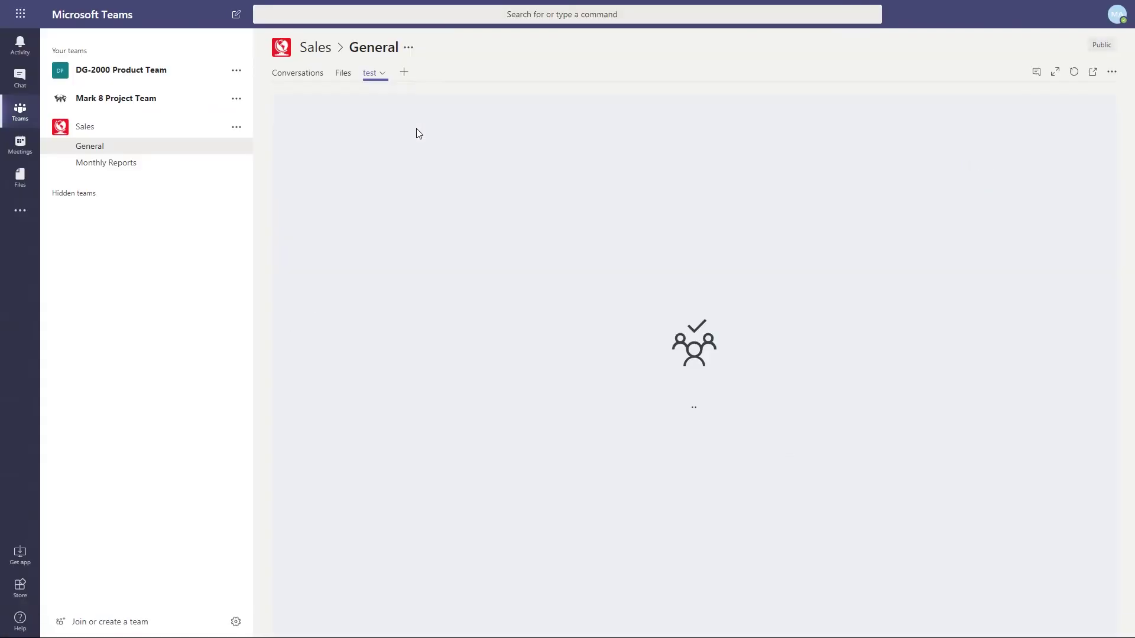
pyautogui.click(404, 74)
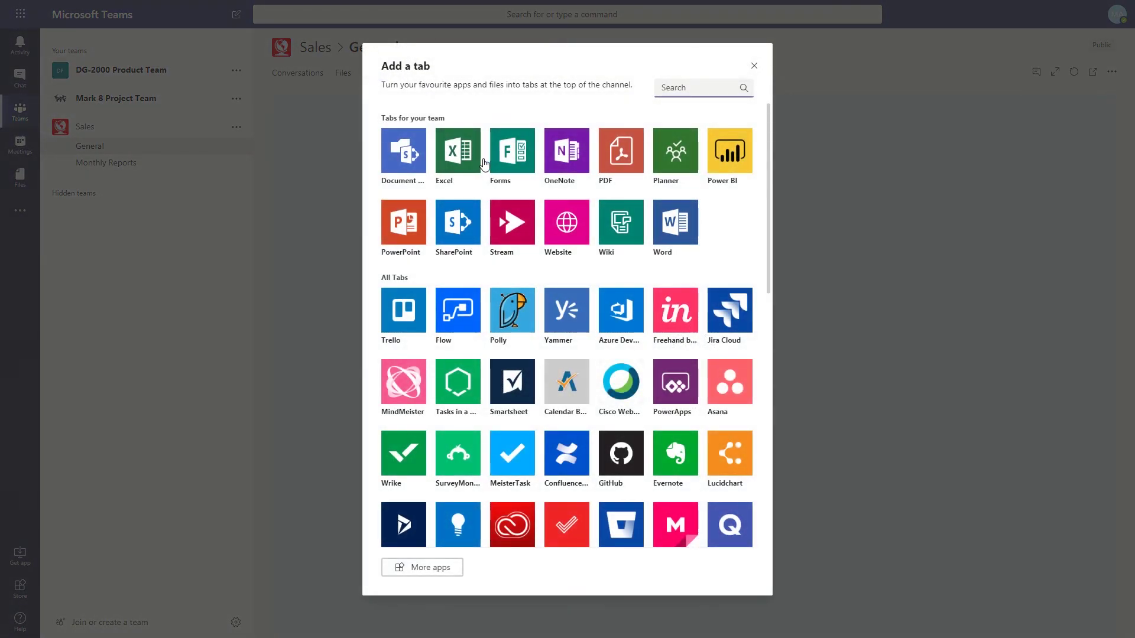
pyautogui.click(474, 167)
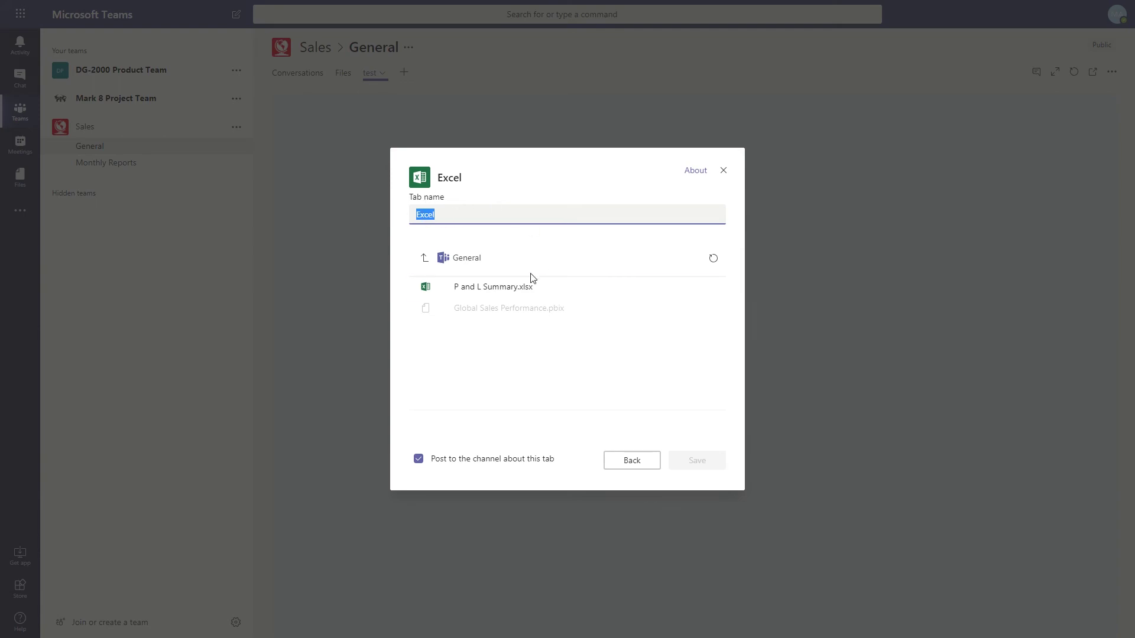
pyautogui.click(534, 290)
pyautogui.click(688, 461)
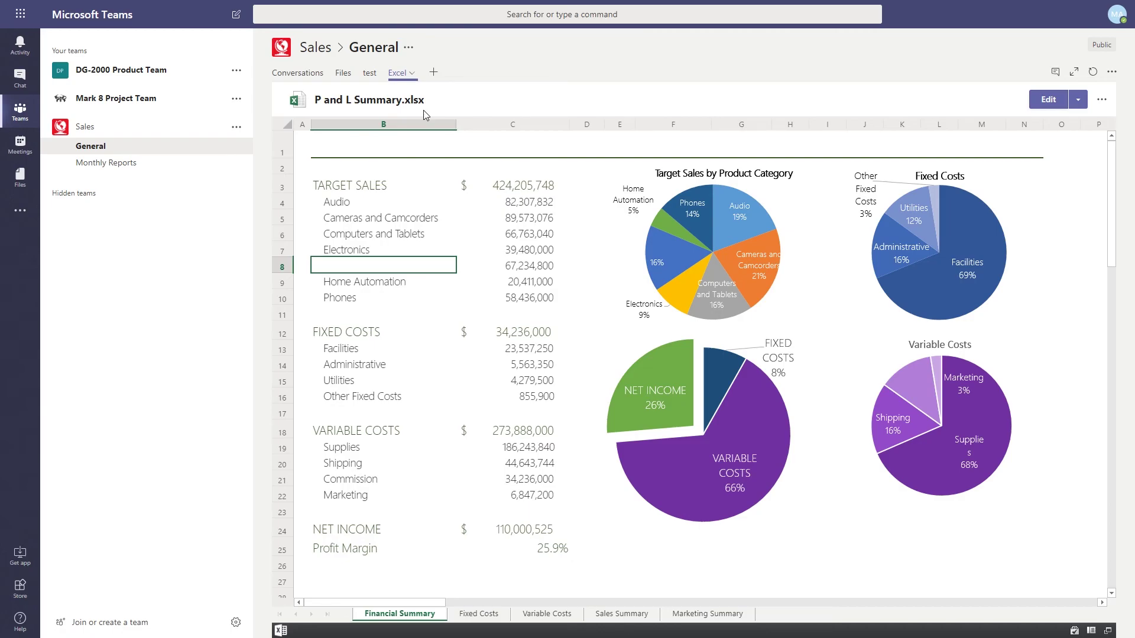
# Step: View the channel's test tab and the My Tasks page of the Planner app in Teams
pyautogui.click(375, 73)
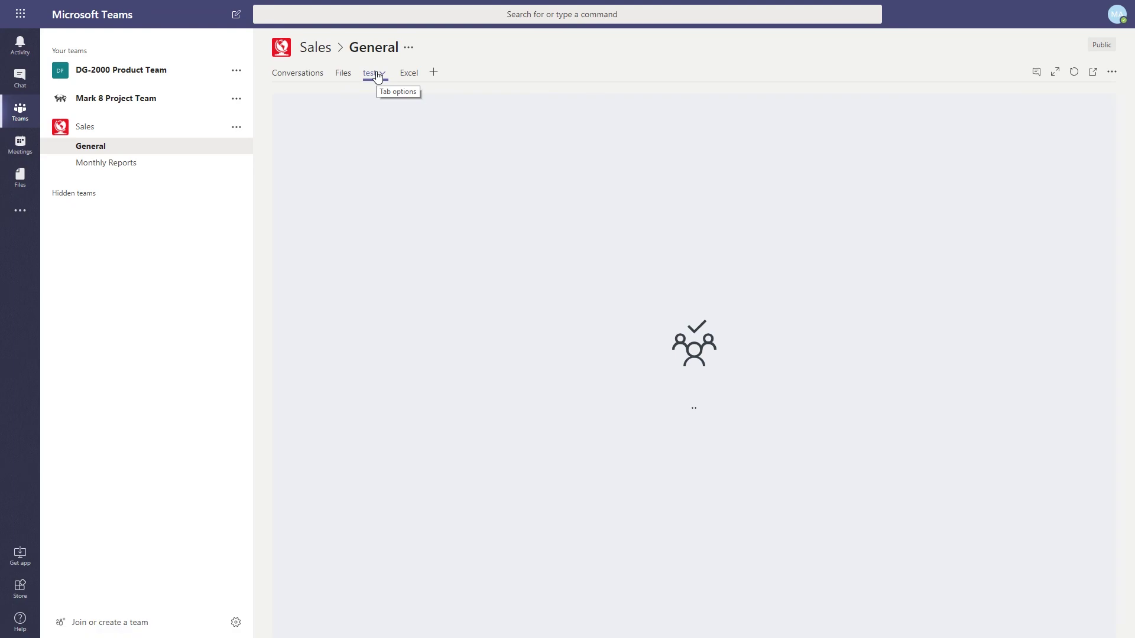
pyautogui.click(20, 211)
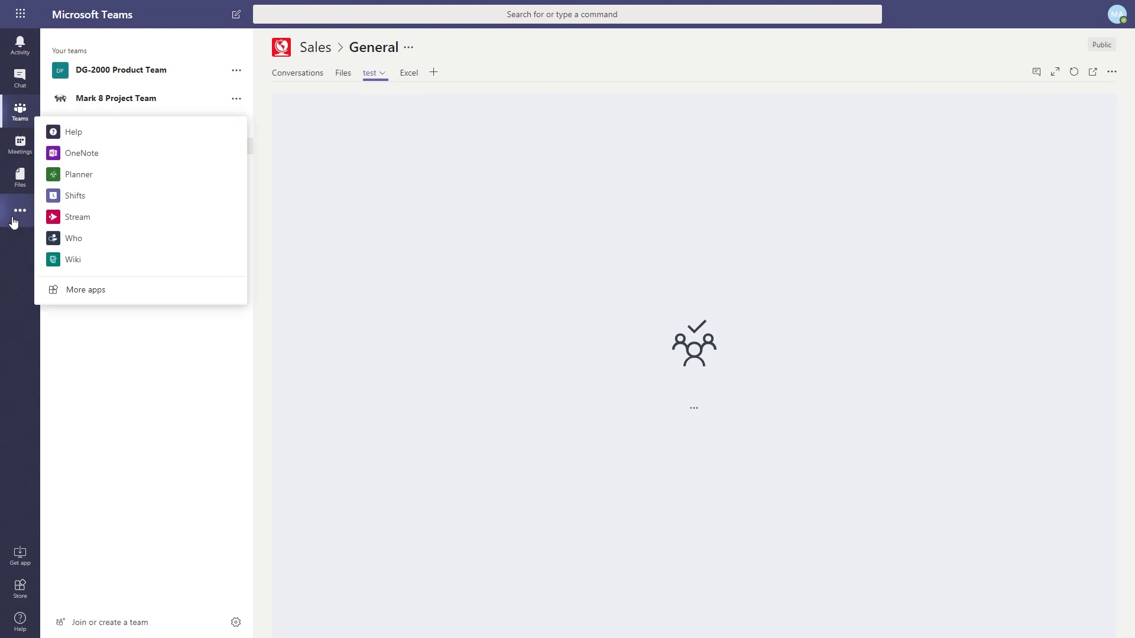
pyautogui.click(81, 178)
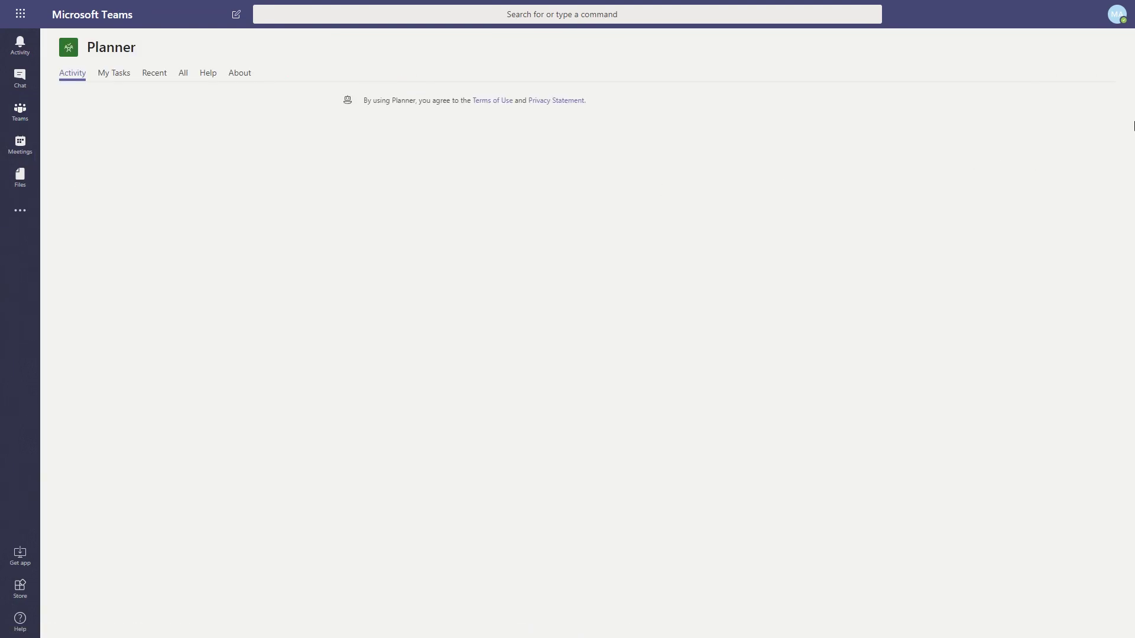
pyautogui.click(116, 75)
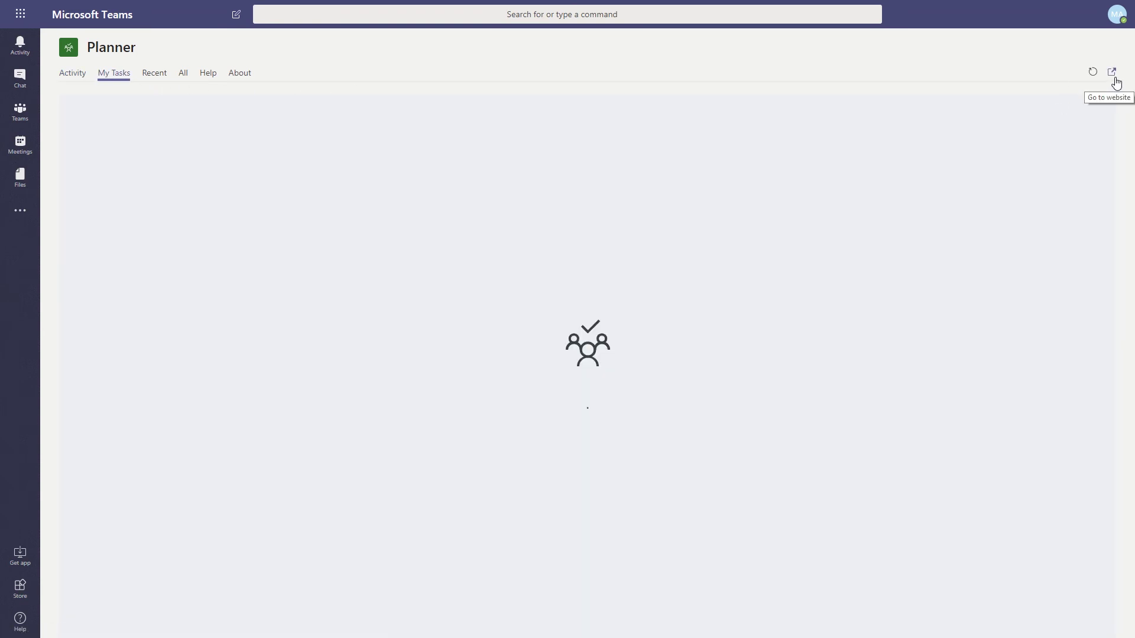
pyautogui.hotkey('alt', 'Tab')
pyautogui.hotkey('alt', 'shift', 'Tab')
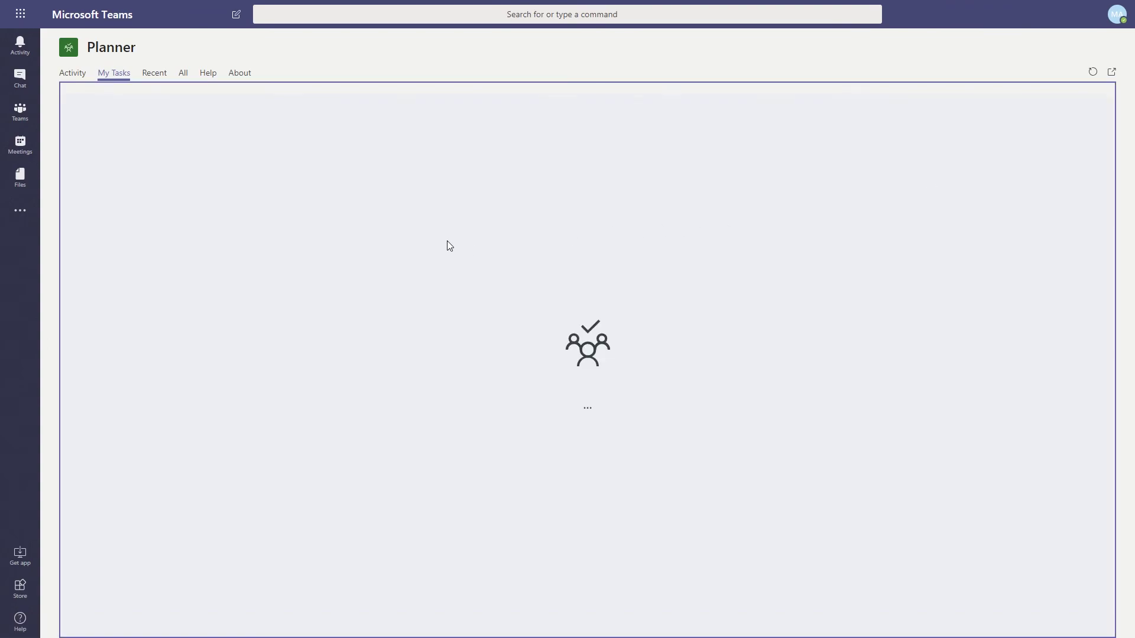